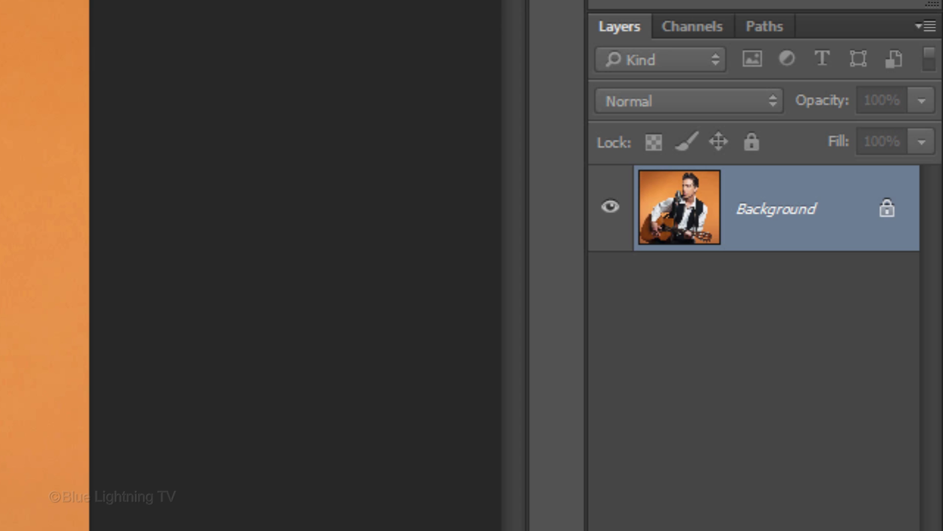
# - Duplicate the Background layer twice and desaturate the top copy to black and white
pyautogui.hotkey('ctrl', 'j')
pyautogui.hotkey('ctrl', 'j')
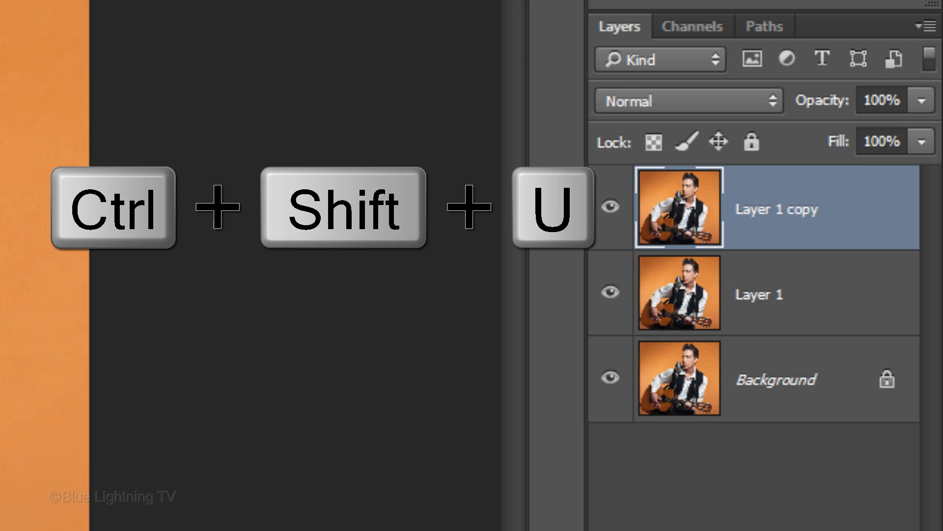
pyautogui.hotkey('ctrl', 'shift', 'u')
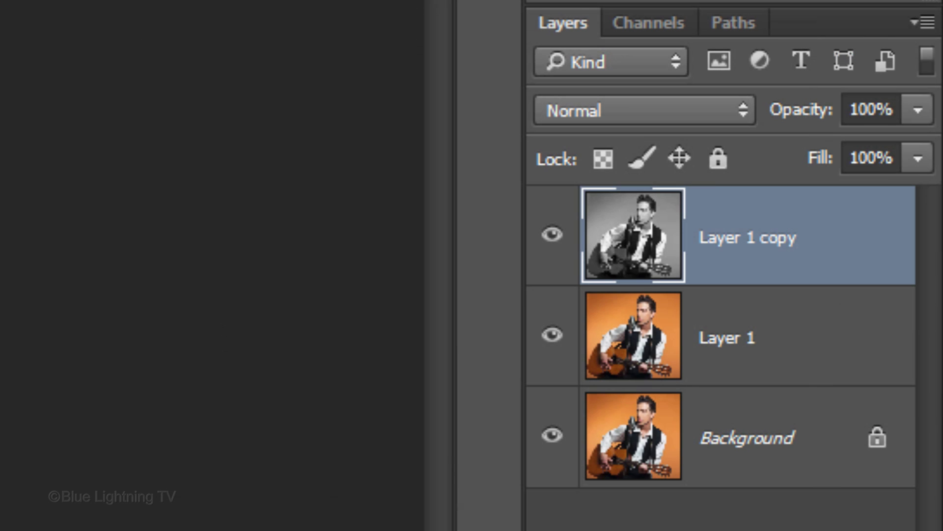
# - Convert the desaturated top layer to a Smart Object and rename it Glowing Edges
pyautogui.click(926, 24)
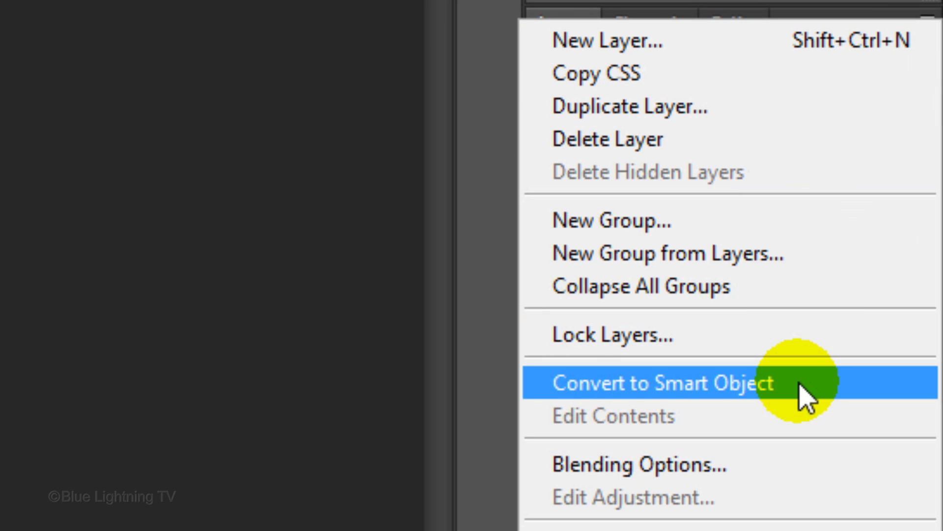
pyautogui.click(806, 397)
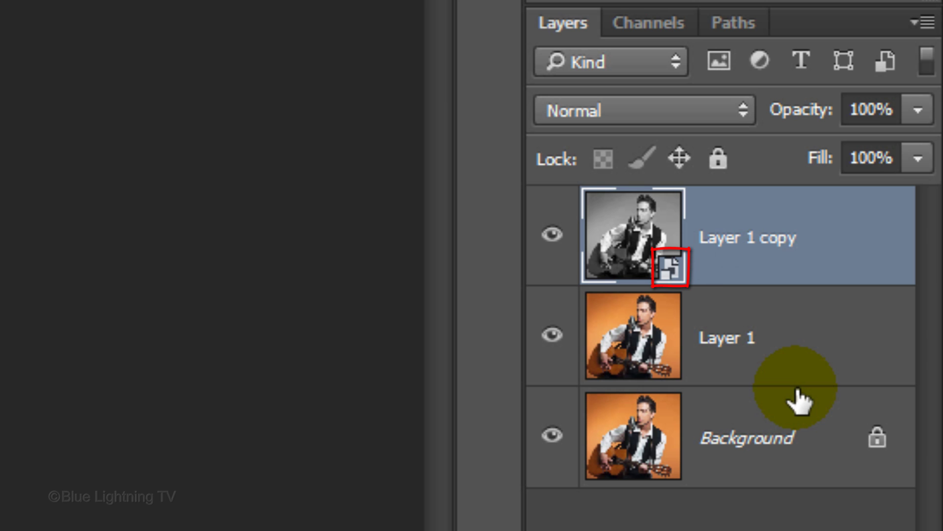
pyautogui.doubleClick(766, 239)
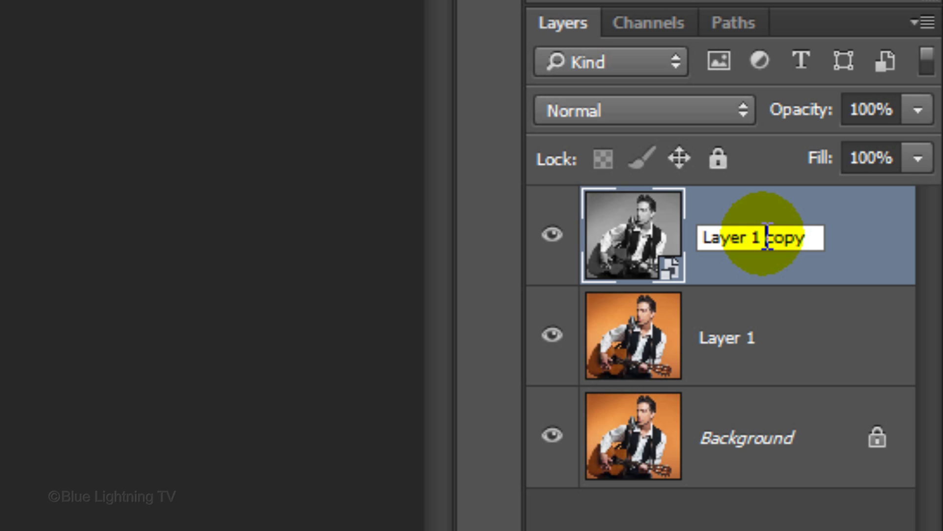
pyautogui.write('Glowing E')
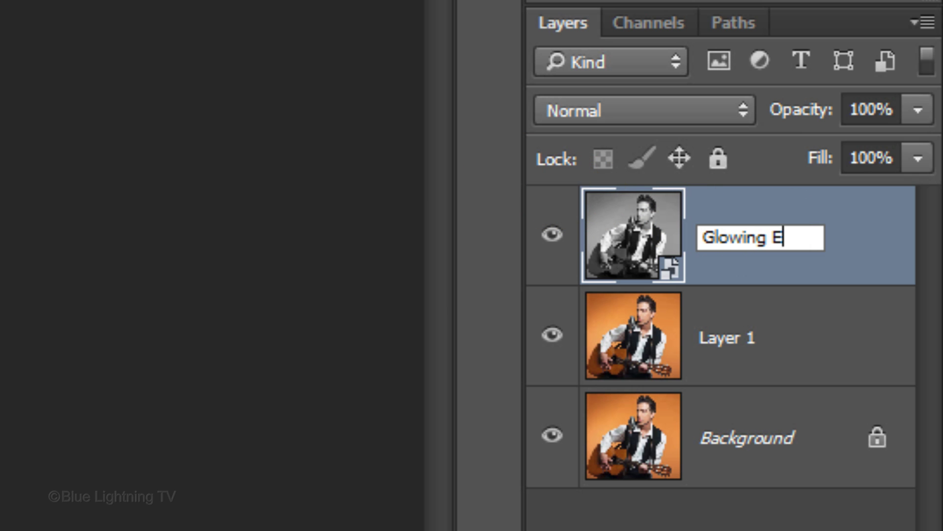
pyautogui.write('dges')
pyautogui.press('Return')
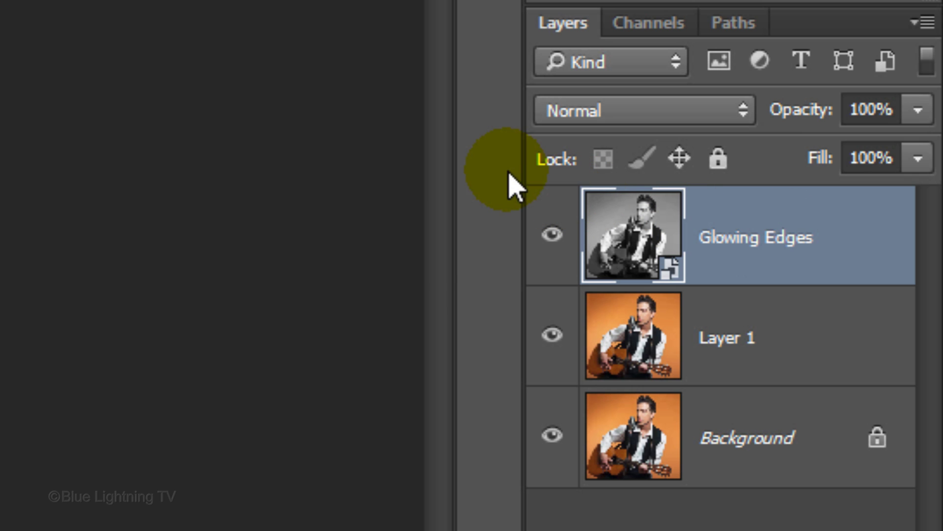
# - Duplicate the Glowing Edges layer and rename the copy Charcoal
pyautogui.hotkey('ctrl', 'j')
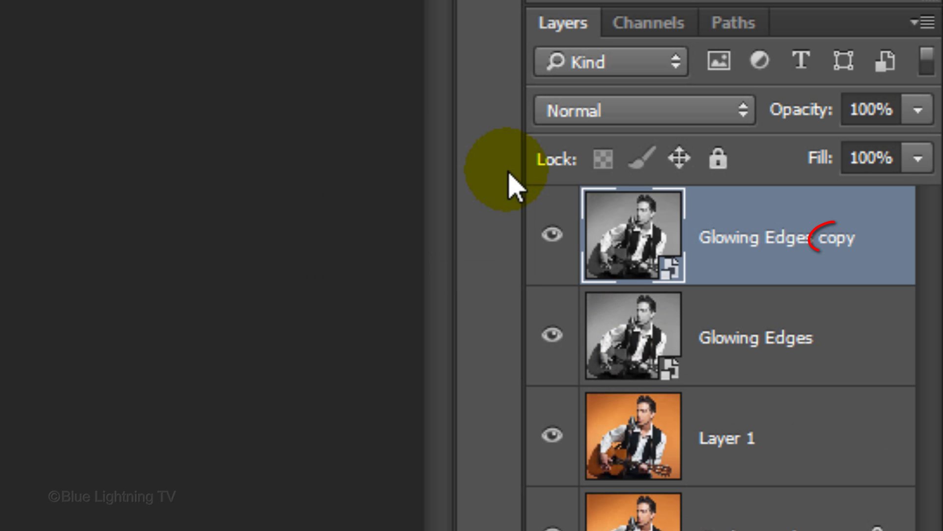
pyautogui.doubleClick(762, 237)
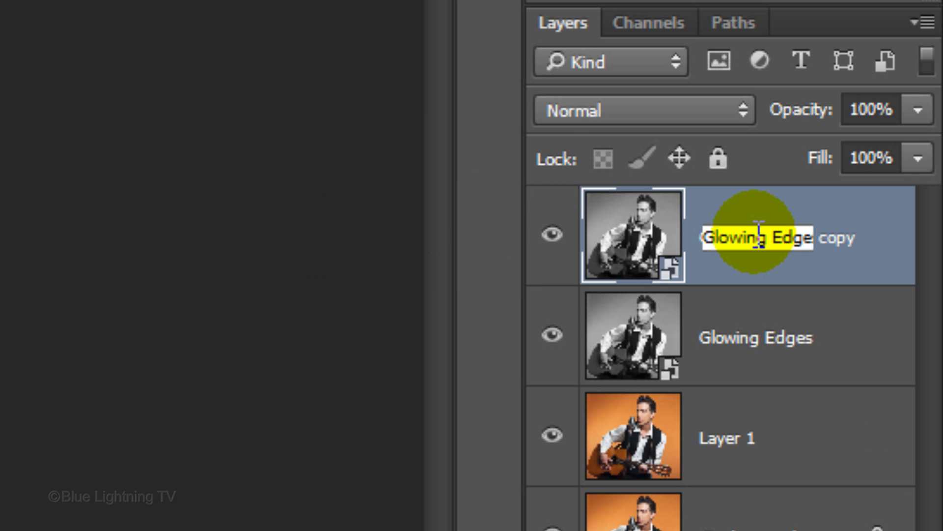
pyautogui.click(706, 237)
pyautogui.write('Charcoal')
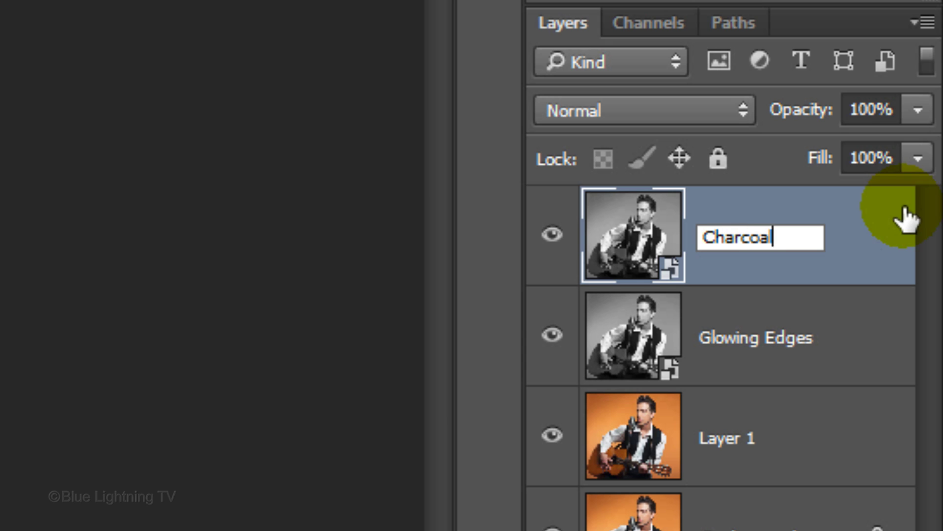
pyautogui.press('Return')
# - Hide the Charcoal and Glowing Edges layers and add a Hue/Saturation adjustment above Layer 1 with Saturation at its minimum
pyautogui.click(552, 235)
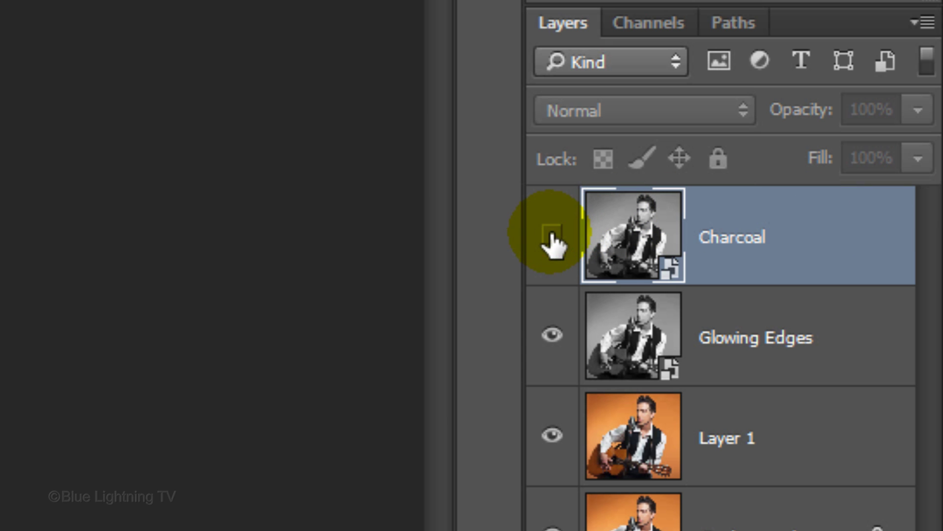
pyautogui.click(553, 337)
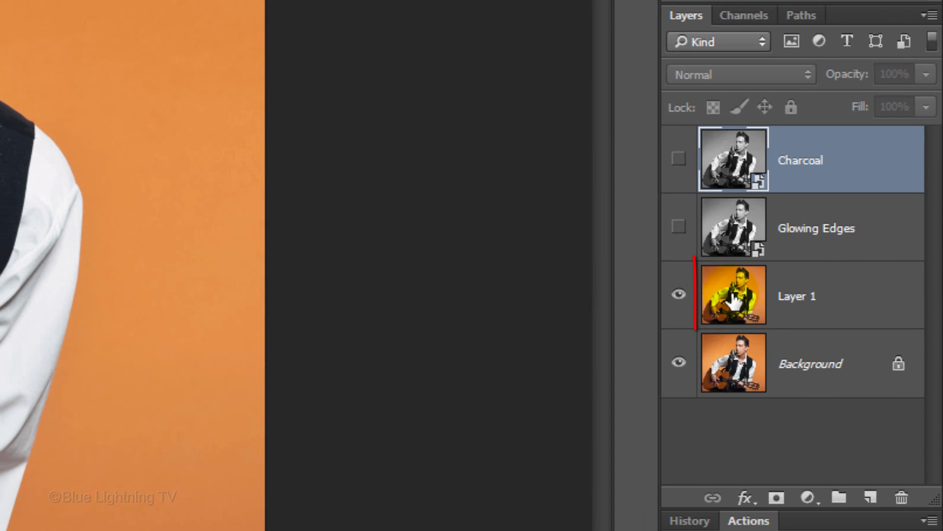
pyautogui.click(739, 303)
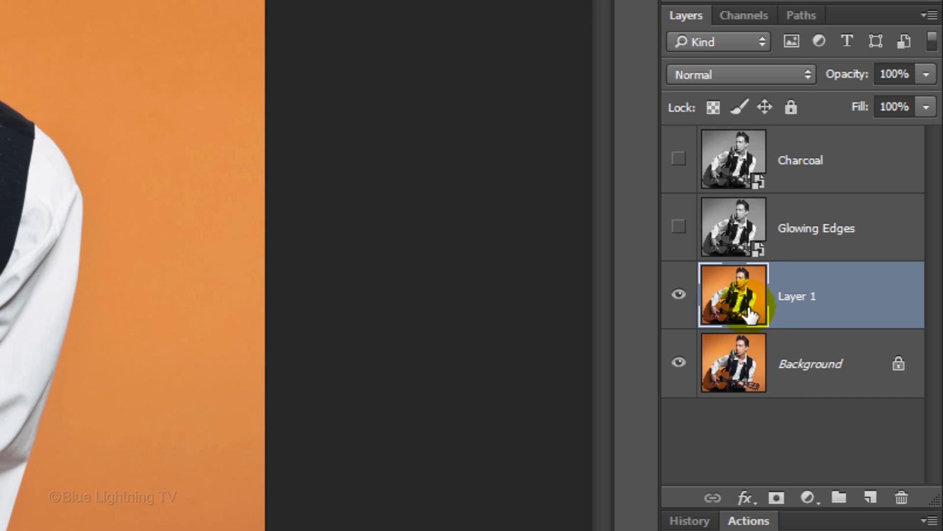
pyautogui.click(807, 500)
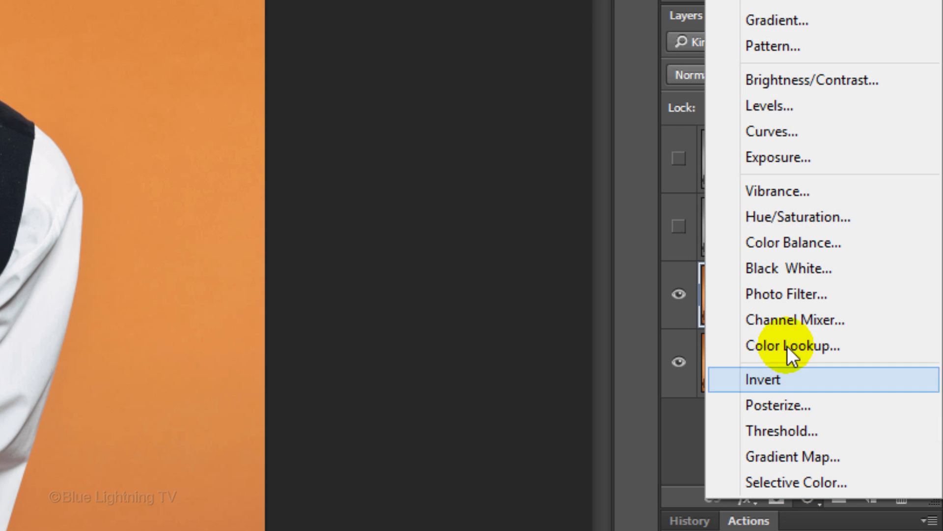
pyautogui.click(788, 222)
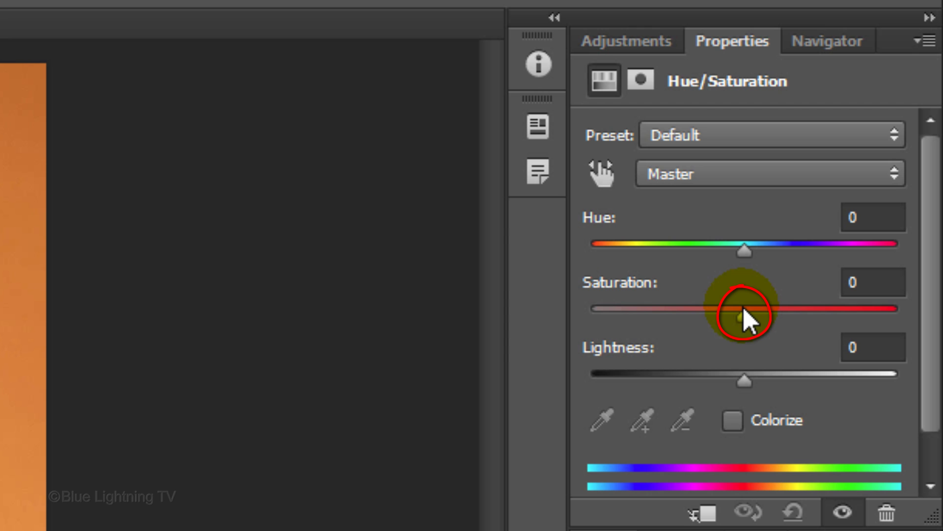
pyautogui.moveTo(741, 309); pyautogui.dragTo(544, 310)
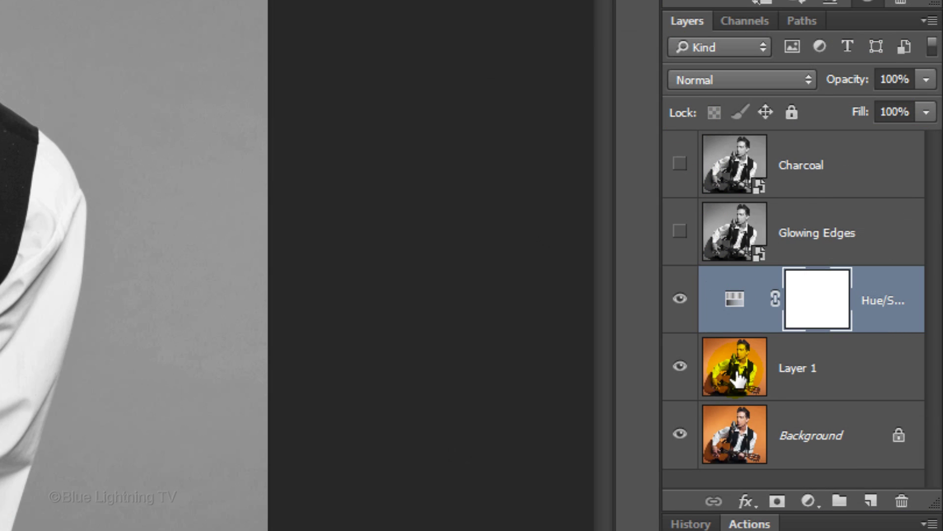
# - Invert the colors of Layer 1 and convert it to a Smart Object
pyautogui.click(738, 379)
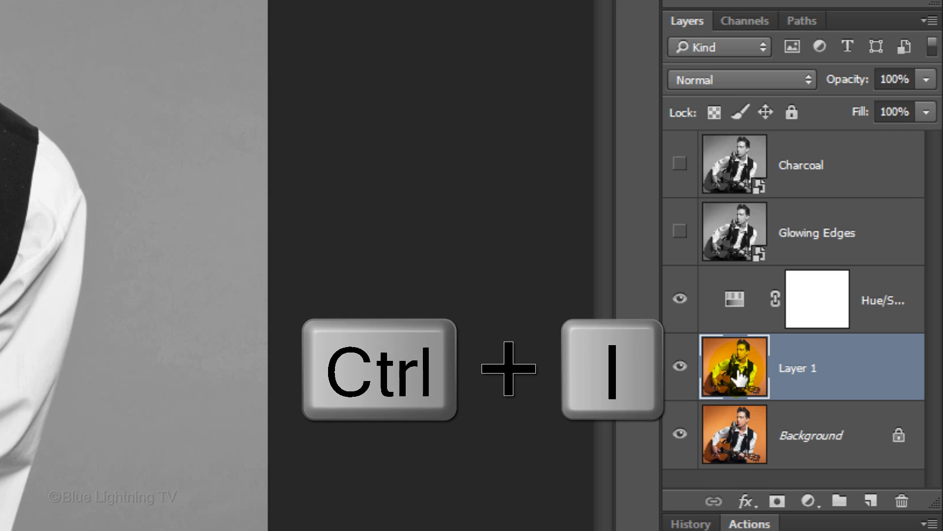
pyautogui.hotkey('ctrl', 'i')
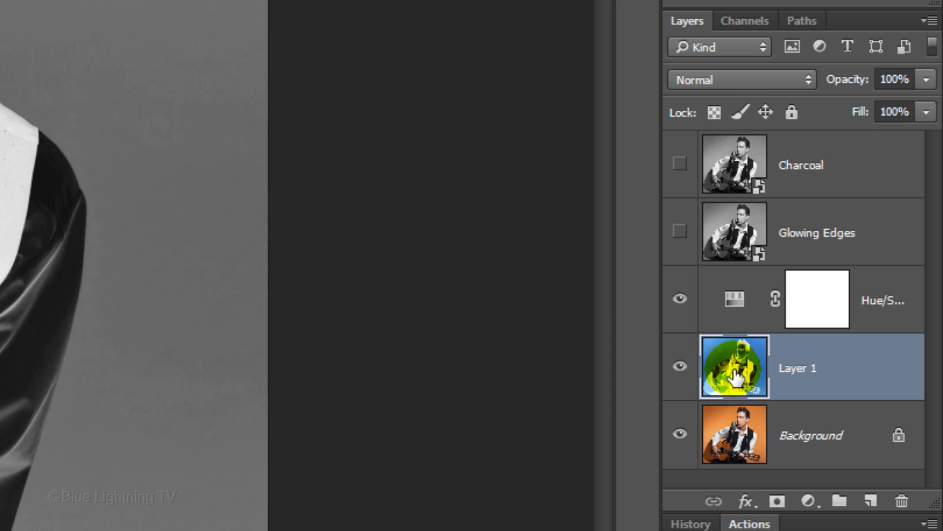
pyautogui.click(930, 21)
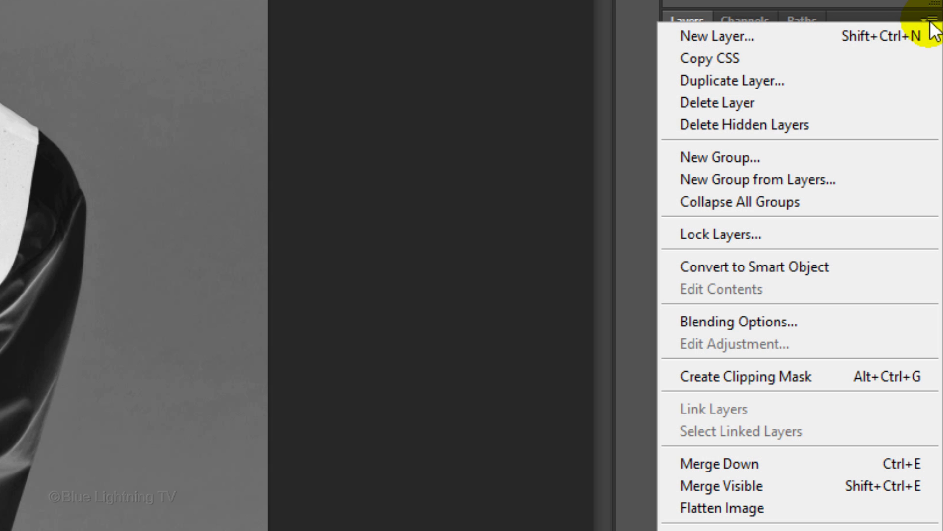
pyautogui.click(865, 266)
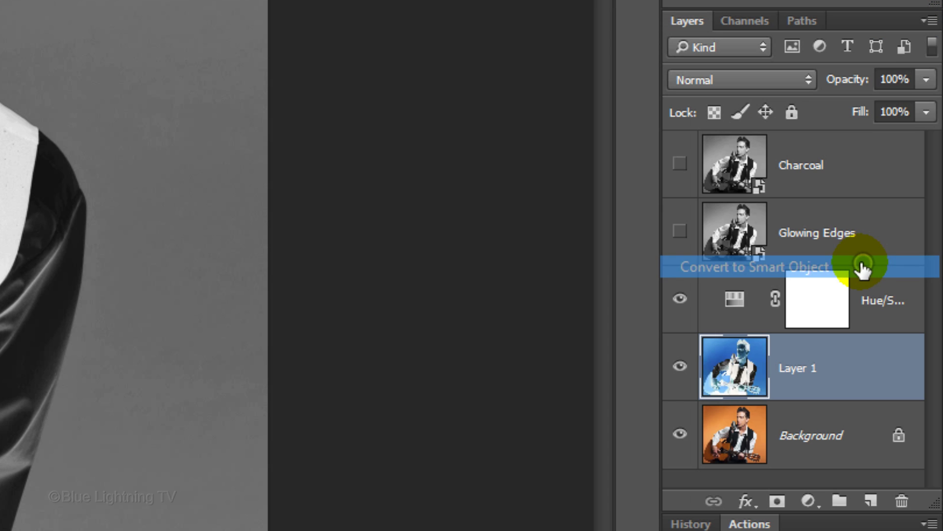
# - Set Layer 1's blend mode to Color Dodge and apply a Gaussian Blur with a 7-pixel radius
pyautogui.click(747, 80)
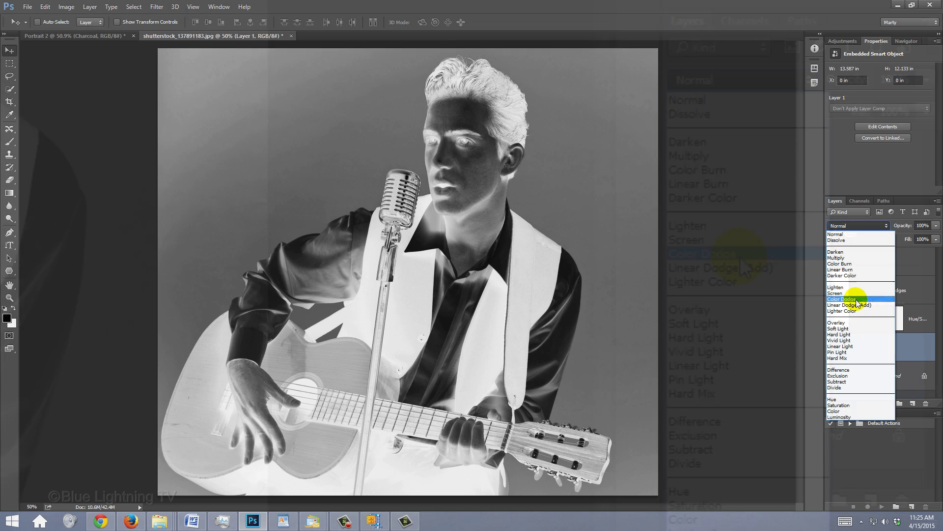
pyautogui.click(741, 254)
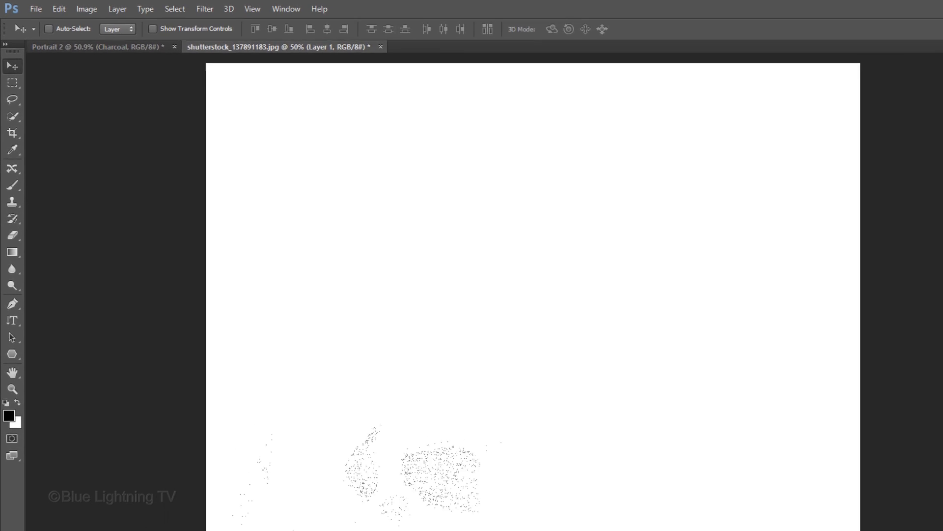
pyautogui.click(349, 16)
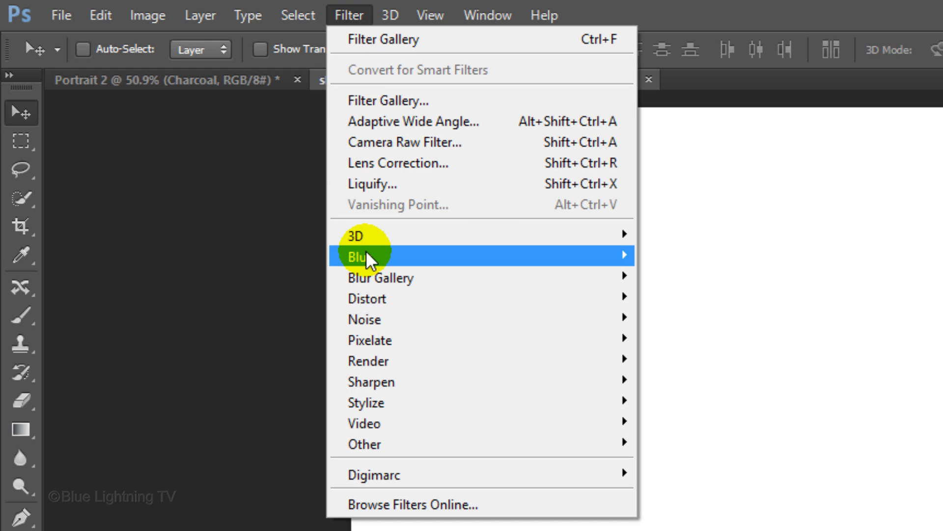
pyautogui.moveTo(367, 255)
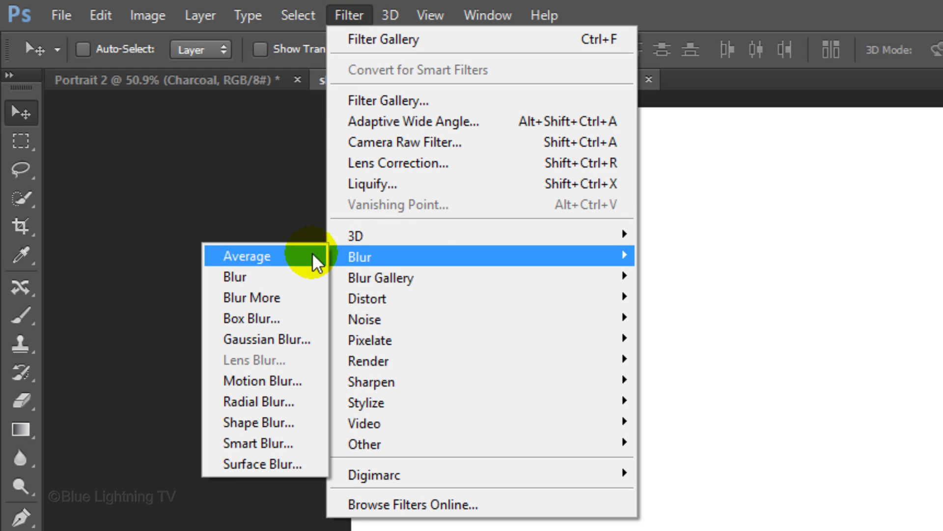
pyautogui.click(288, 339)
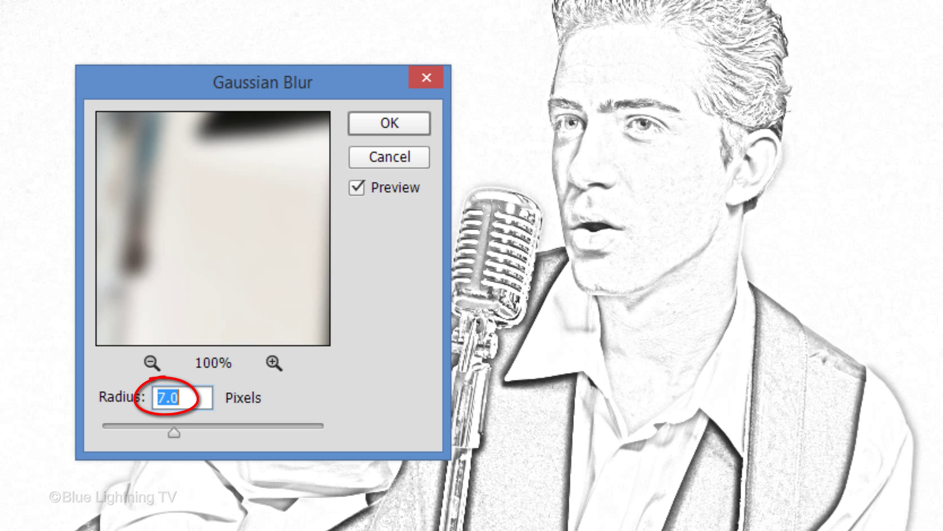
pyautogui.moveTo(173, 432)
pyautogui.mouseDown()
pyautogui.moveTo(237, 430)
pyautogui.moveTo(125, 427)
pyautogui.moveTo(175, 428)
pyautogui.mouseUp()
pyautogui.click(403, 130)
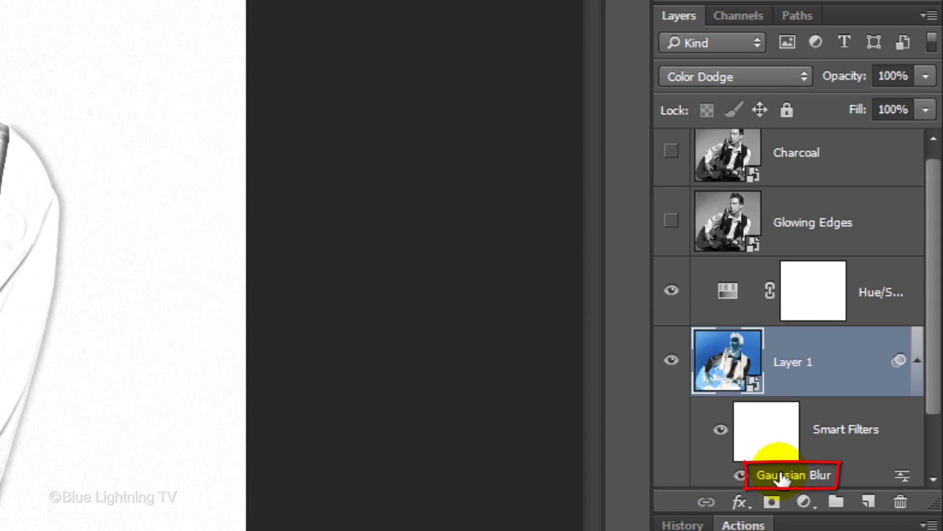
# - Reopen the Gaussian Blur smart filter on Layer 1 to check its settings, and cancel without editing
pyautogui.doubleClick(781, 476)
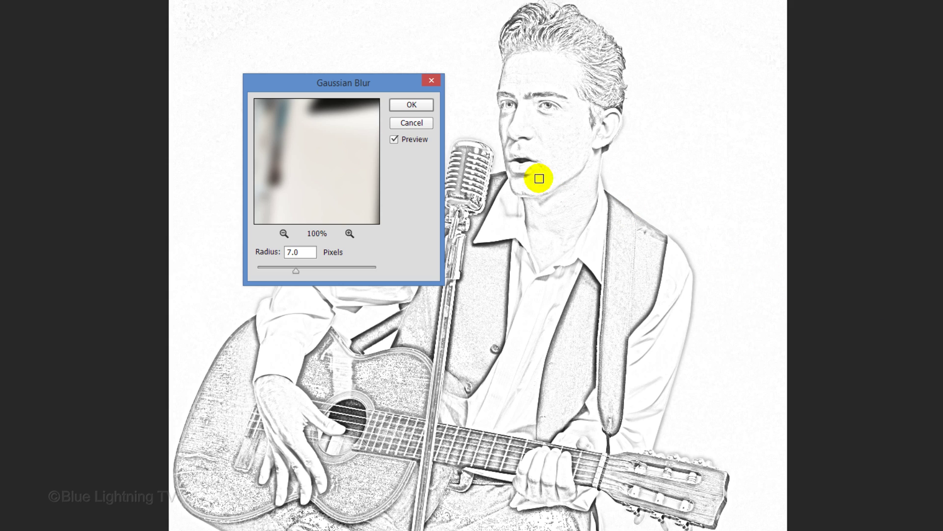
pyautogui.click(415, 126)
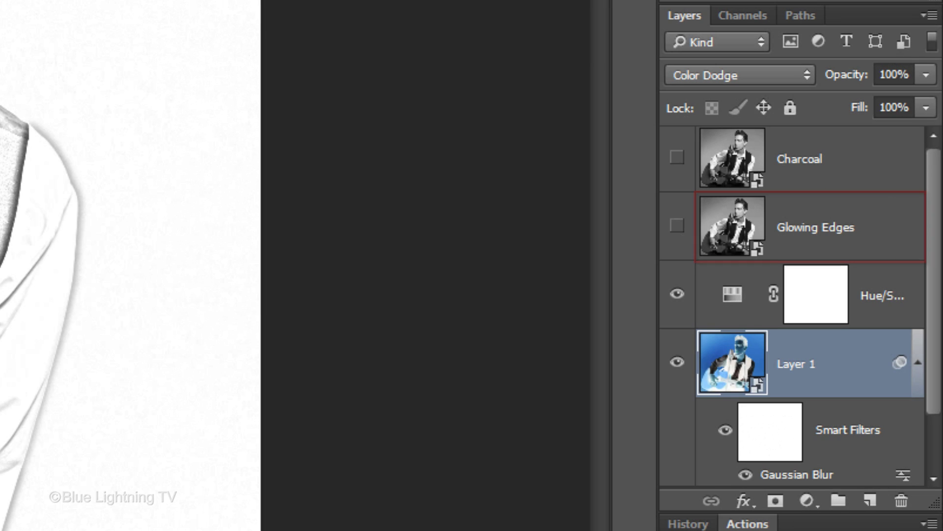
# - Show the Glowing Edges layer and apply the Glowing Edges filter with Edge Width 1, Edge Brightness 20 and Smoothness 7
pyautogui.click(677, 226)
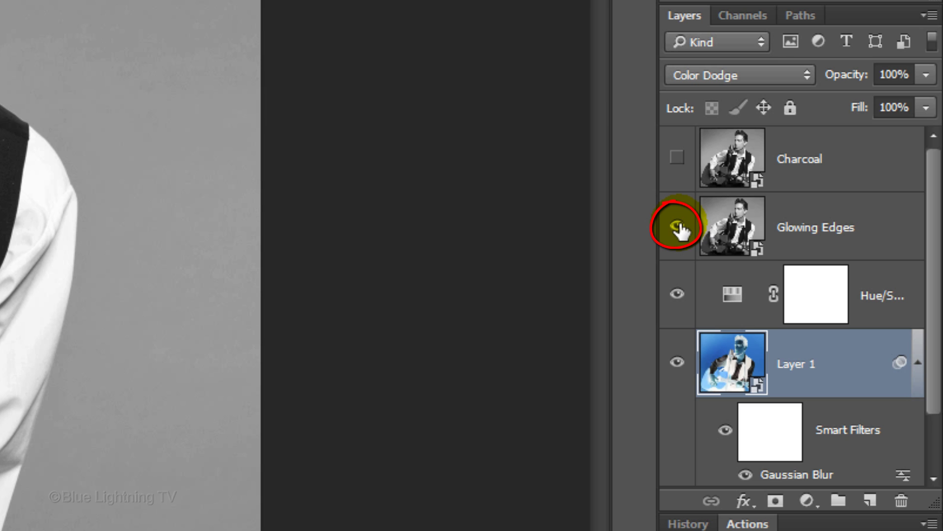
pyautogui.click(742, 227)
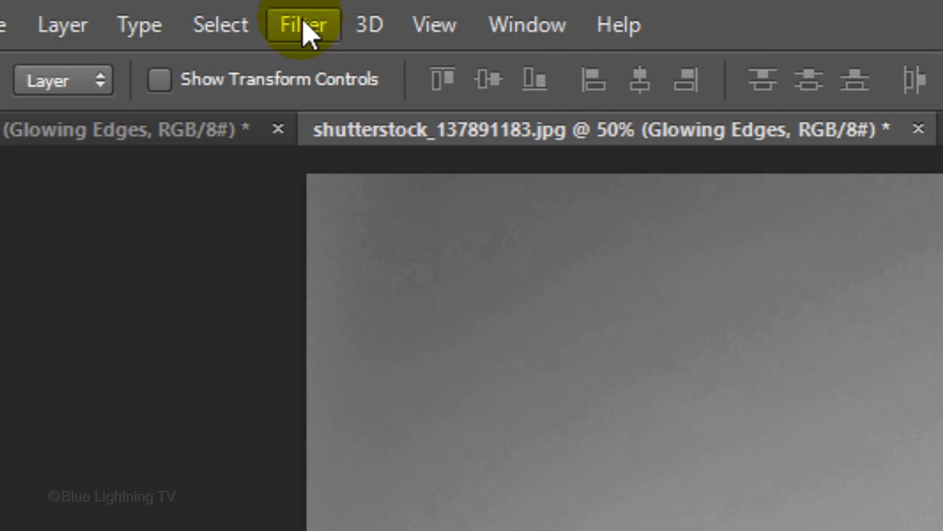
pyautogui.click(304, 25)
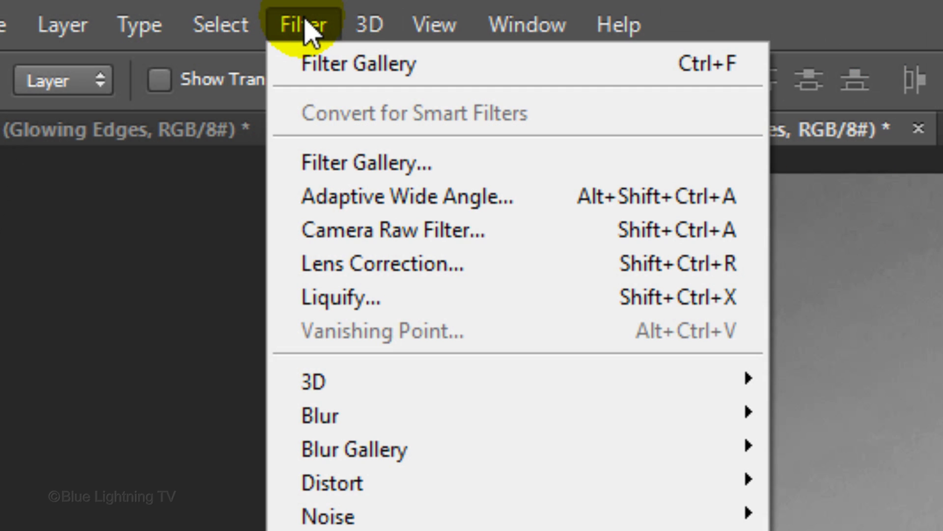
pyautogui.click(339, 165)
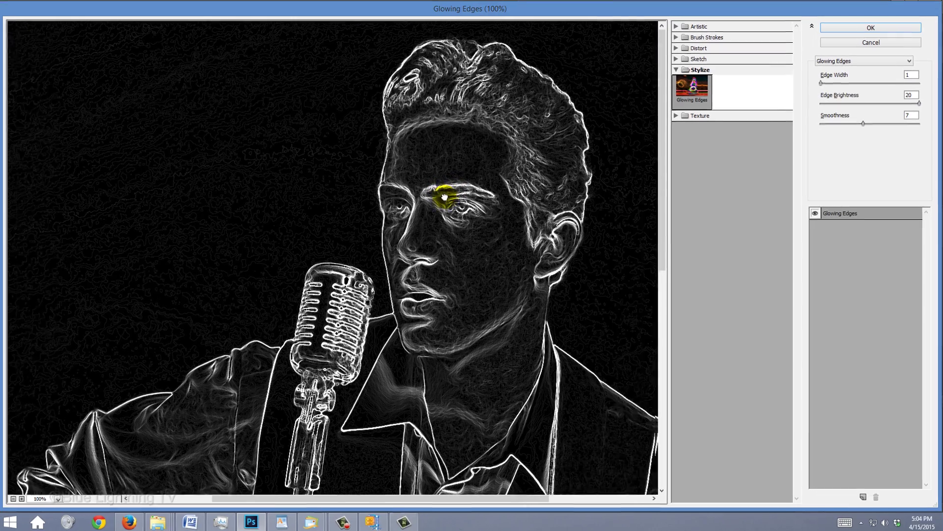
pyautogui.moveTo(444, 197); pyautogui.dragTo(399, 197)
pyautogui.click(869, 29)
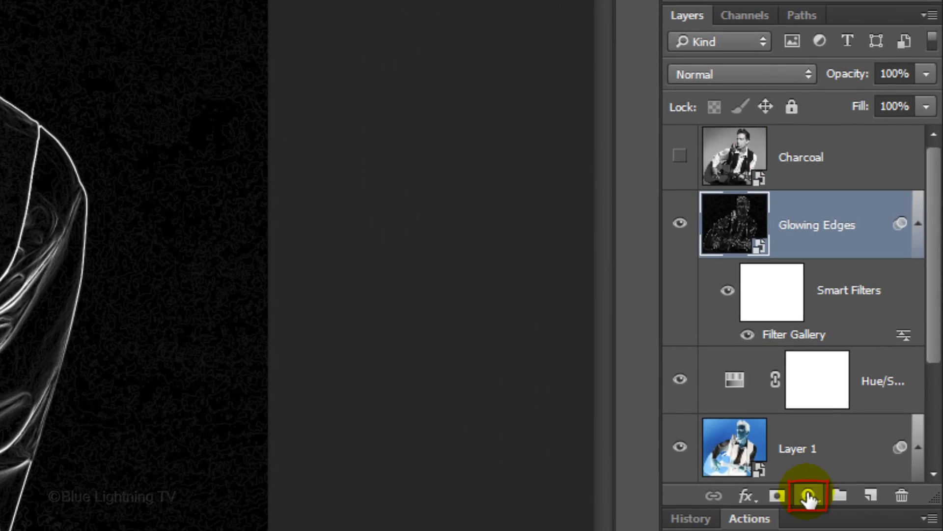
# - Add an Invert adjustment layer above the Glowing Edges layer
pyautogui.click(808, 496)
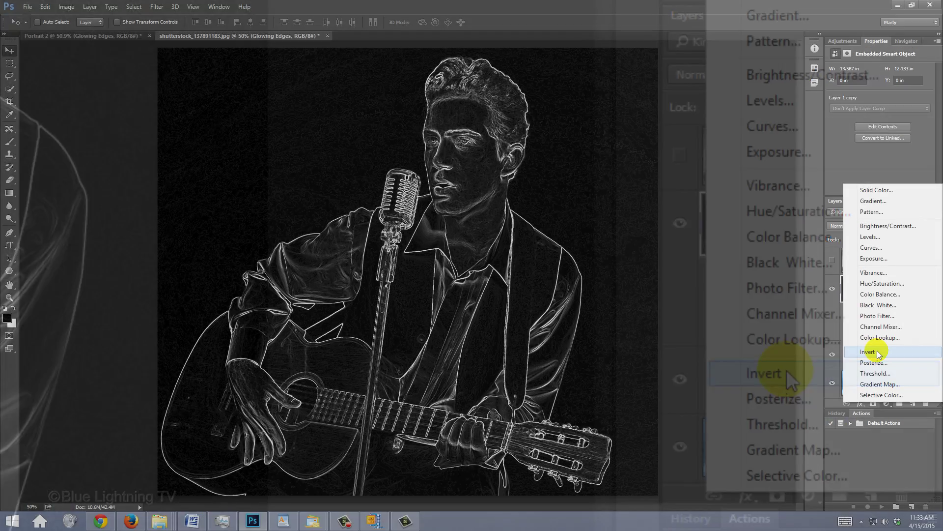
pyautogui.click(786, 370)
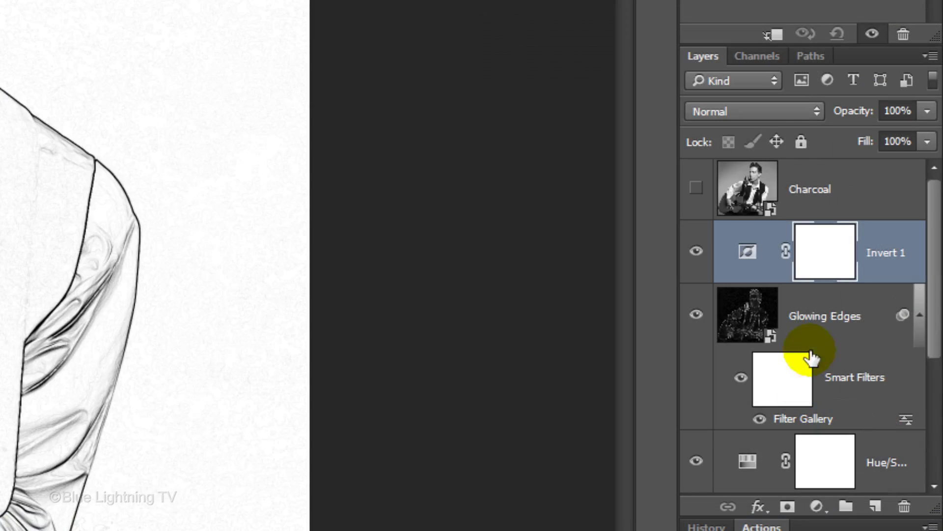
# - Clip the Invert adjustment layer to the Glowing Edges layer and set the Glowing Edges layer's blend mode to Multiply
pyautogui.click(773, 35)
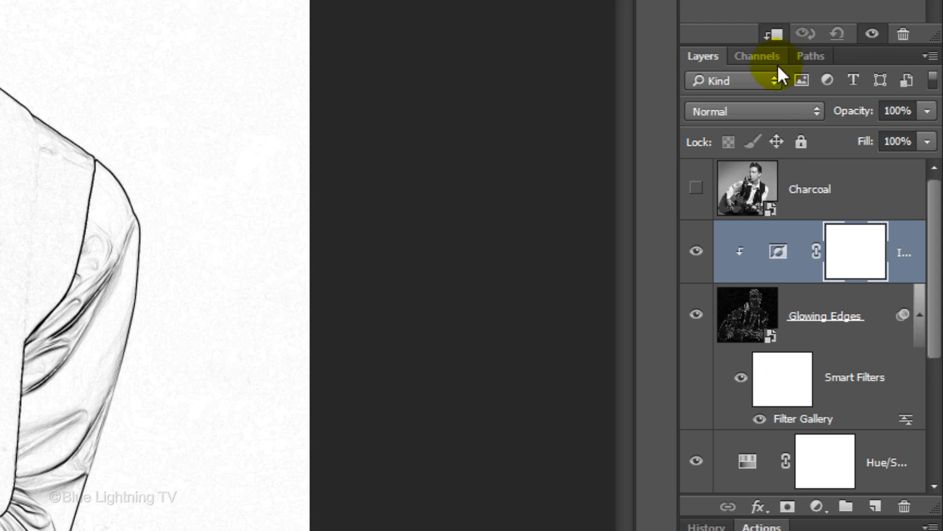
pyautogui.click(752, 321)
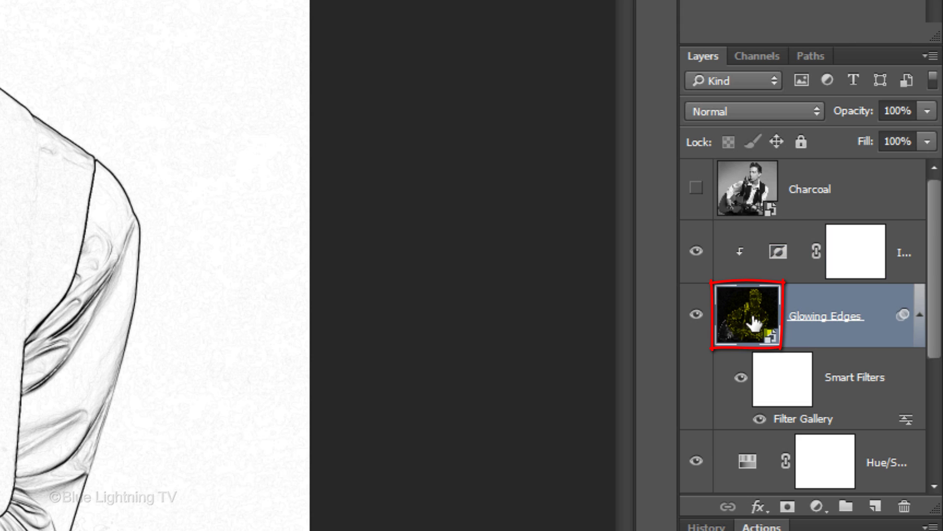
pyautogui.click(745, 105)
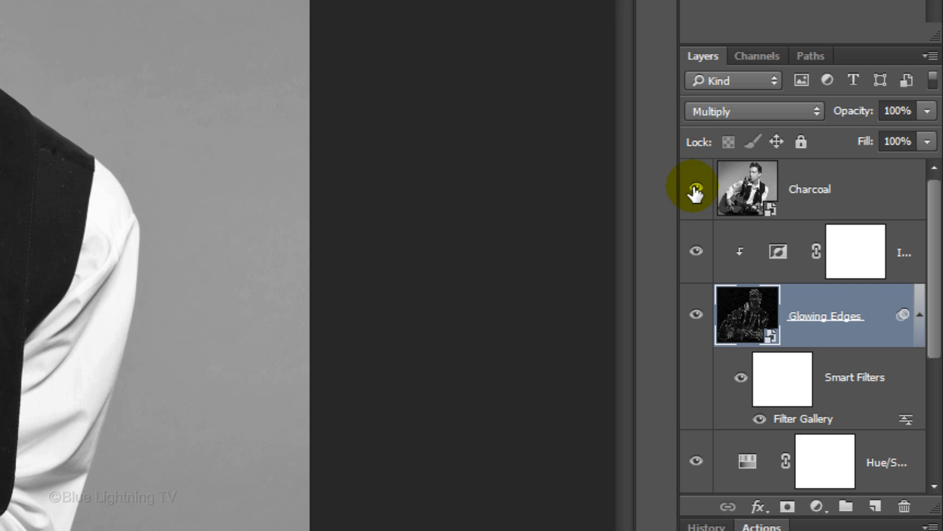
# - Show and select the Charcoal layer, and choose the Charcoal sketch filter for it in the Filter Gallery
pyautogui.click(748, 190)
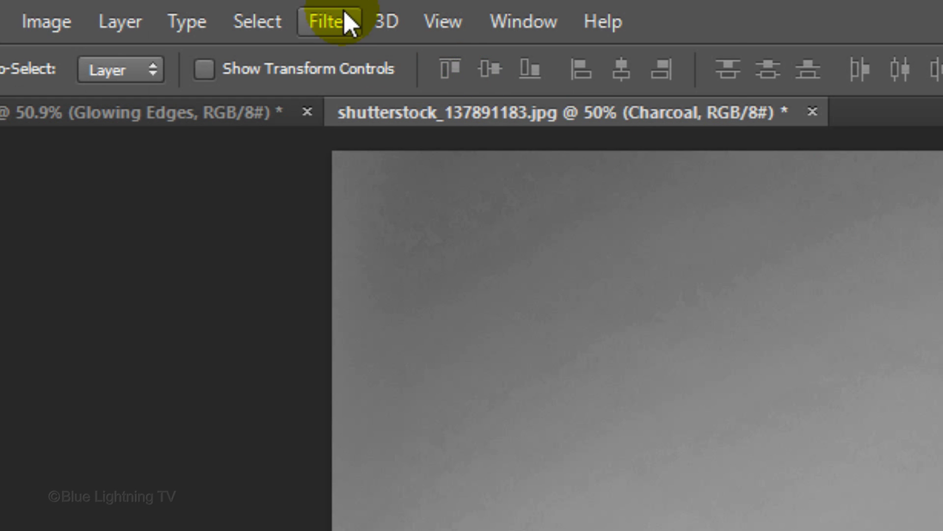
pyautogui.click(337, 14)
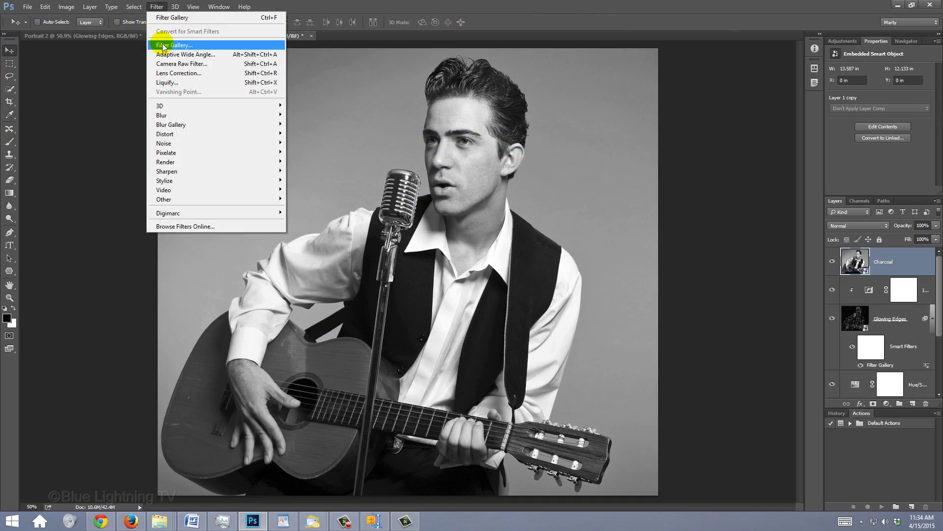
pyautogui.click(347, 140)
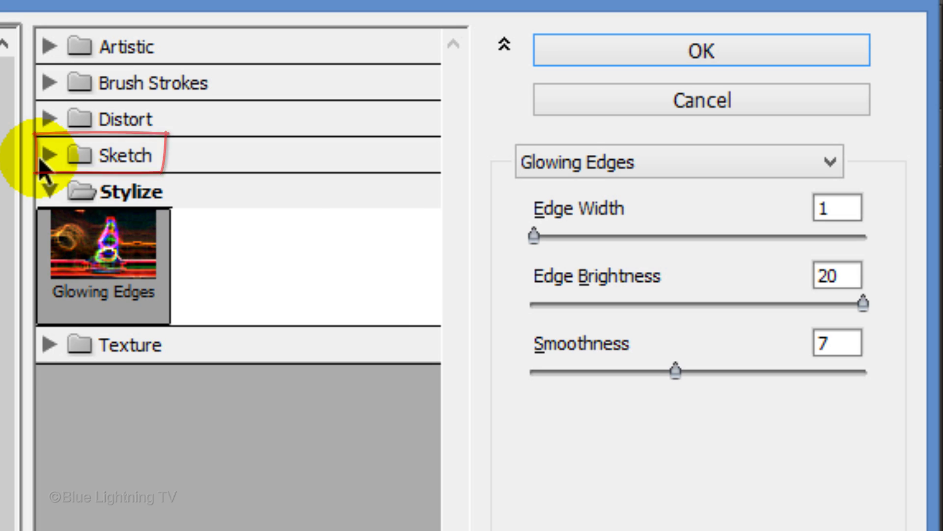
pyautogui.click(45, 156)
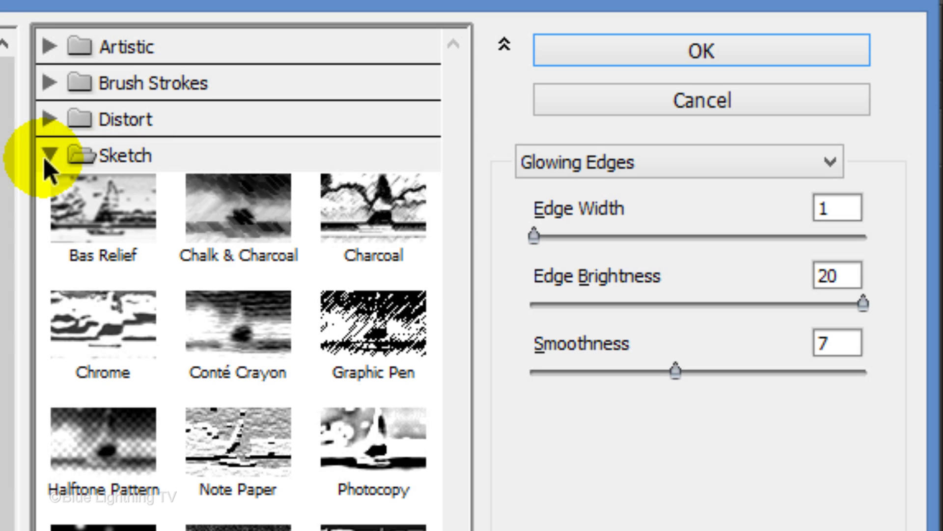
pyautogui.click(374, 219)
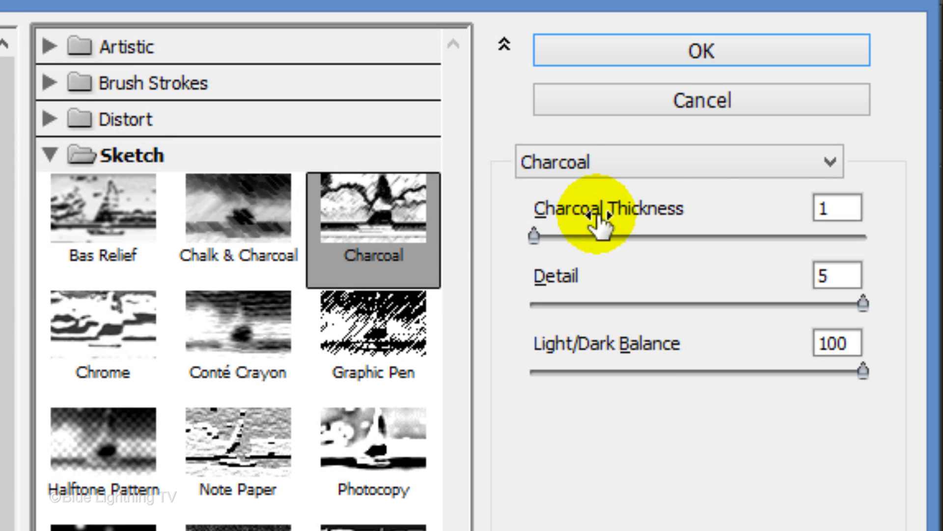
# - Set Charcoal Thickness to 2 and Light/Dark Balance to 80, check the face in the preview, and apply the Charcoal filter
pyautogui.click(844, 204)
pyautogui.moveTo(732, 206); pyautogui.dragTo(744, 207)
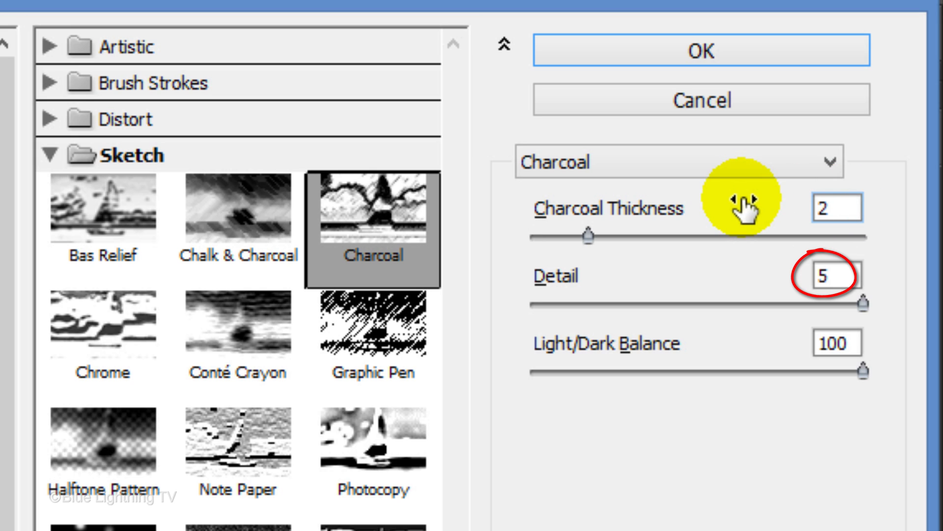
pyautogui.click(851, 343)
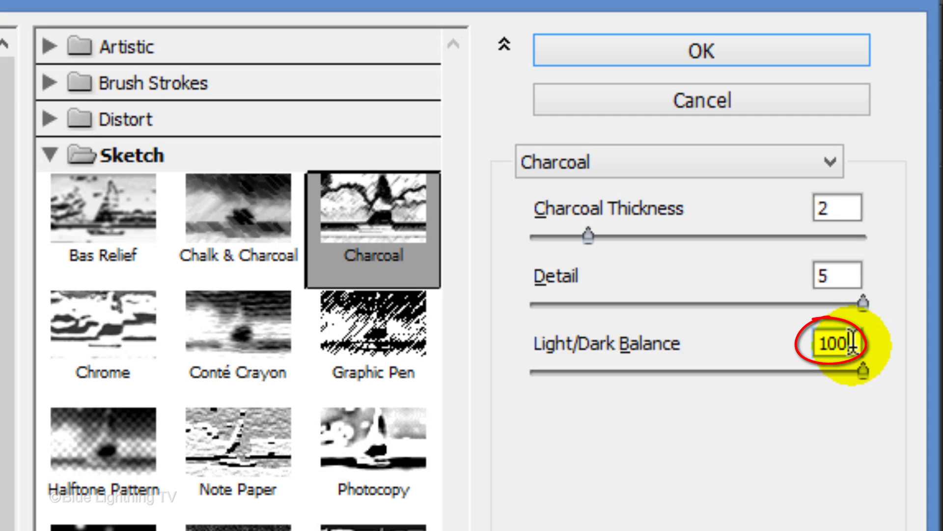
pyautogui.write('80')
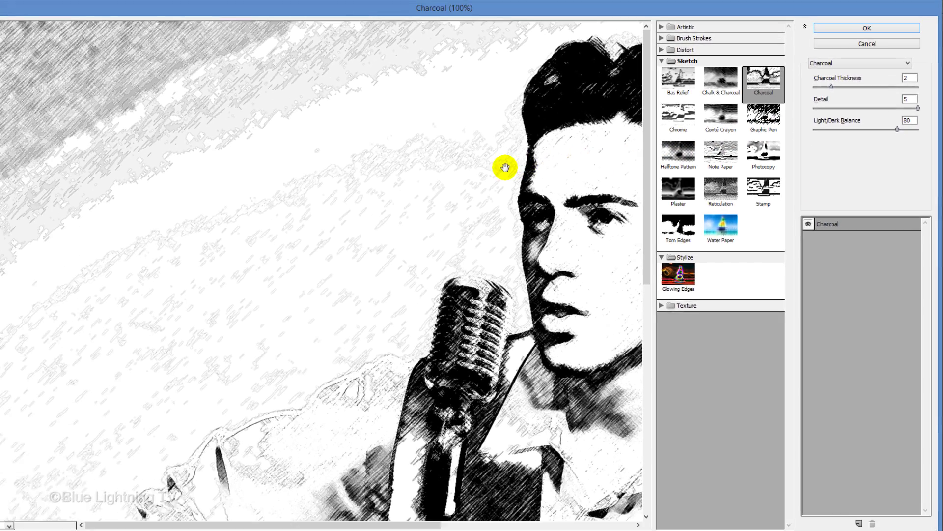
pyautogui.moveTo(505, 168); pyautogui.dragTo(222, 215)
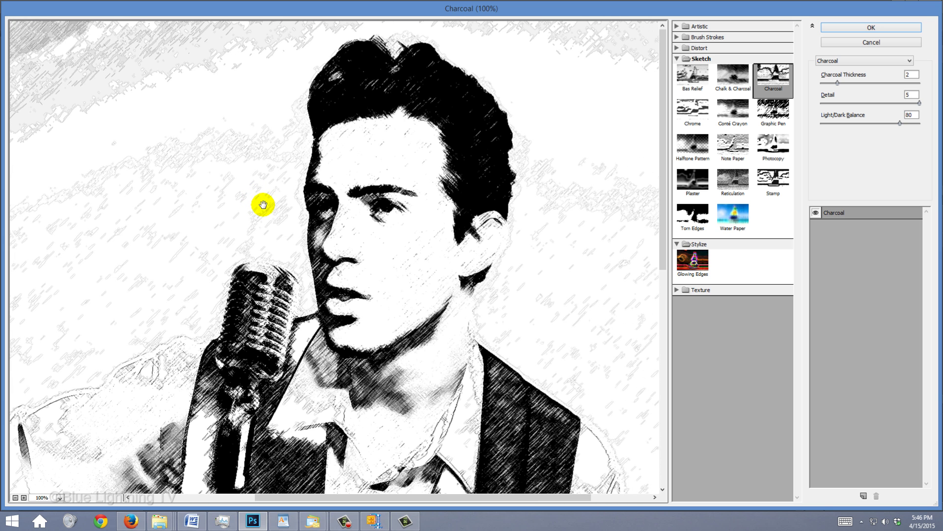
pyautogui.click(871, 28)
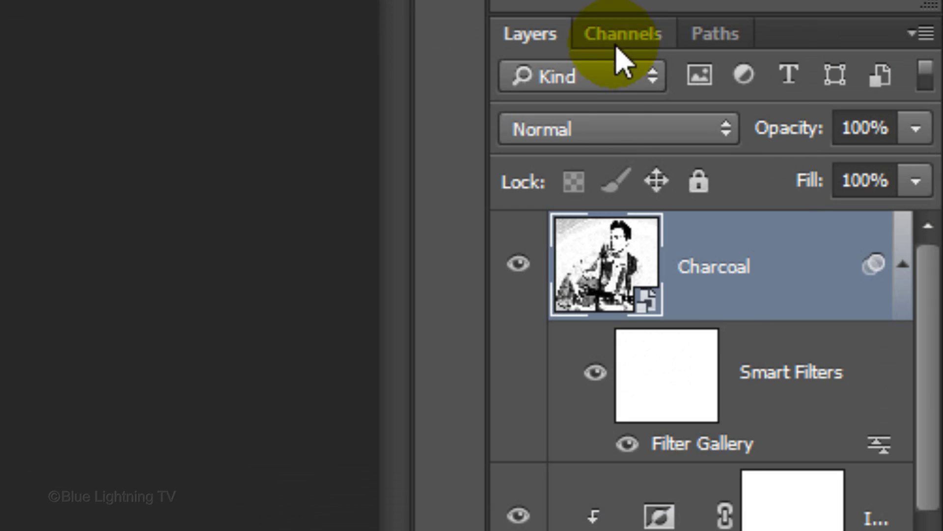
# - Set the Charcoal layer's blend mode to Multiply and its Filter Gallery smart filter's blending mode to Linear Dodge (Add)
pyautogui.click(854, 227)
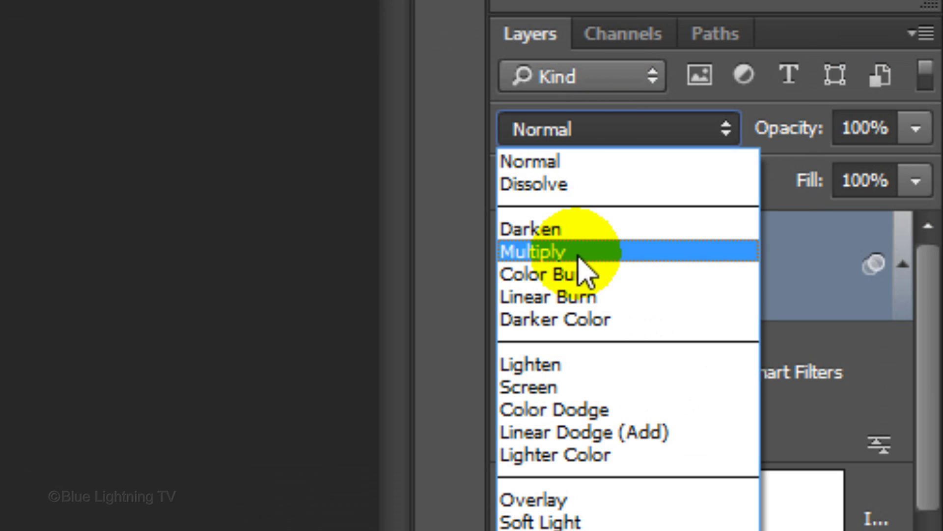
pyautogui.click(578, 257)
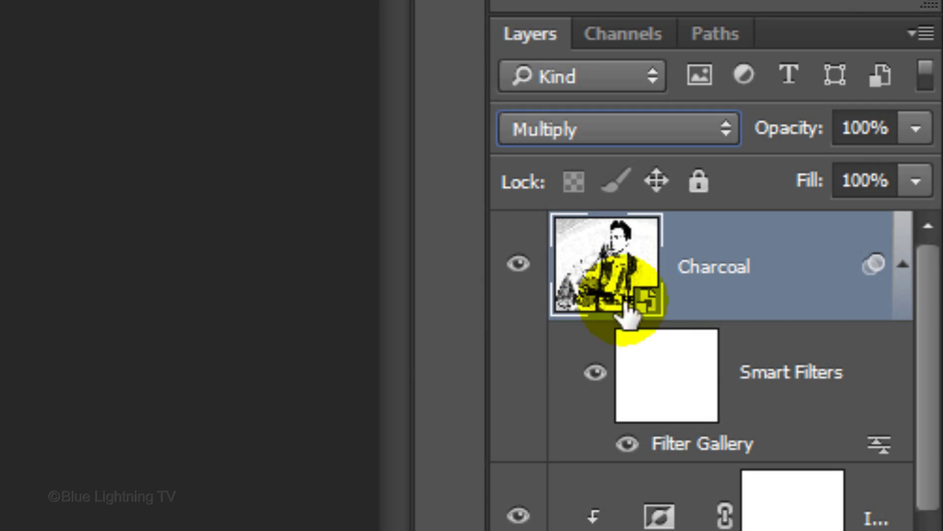
pyautogui.doubleClick(879, 447)
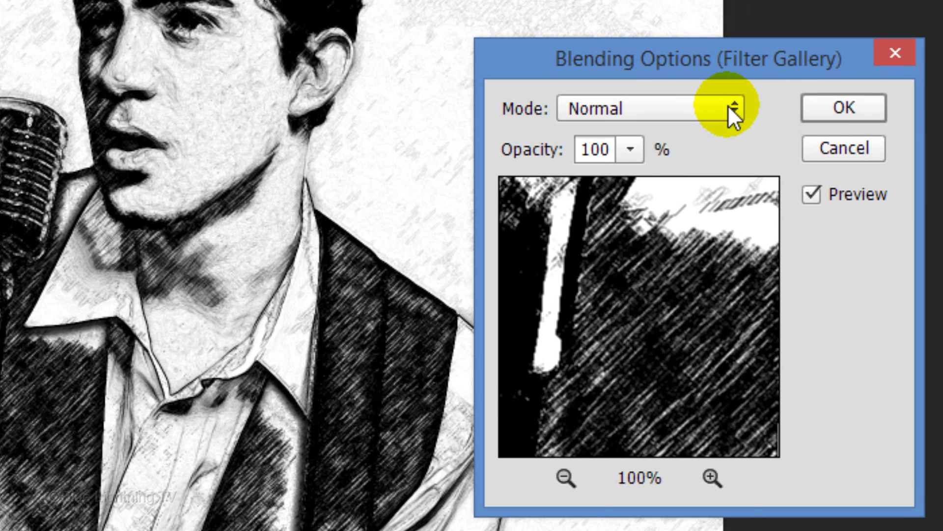
pyautogui.click(734, 110)
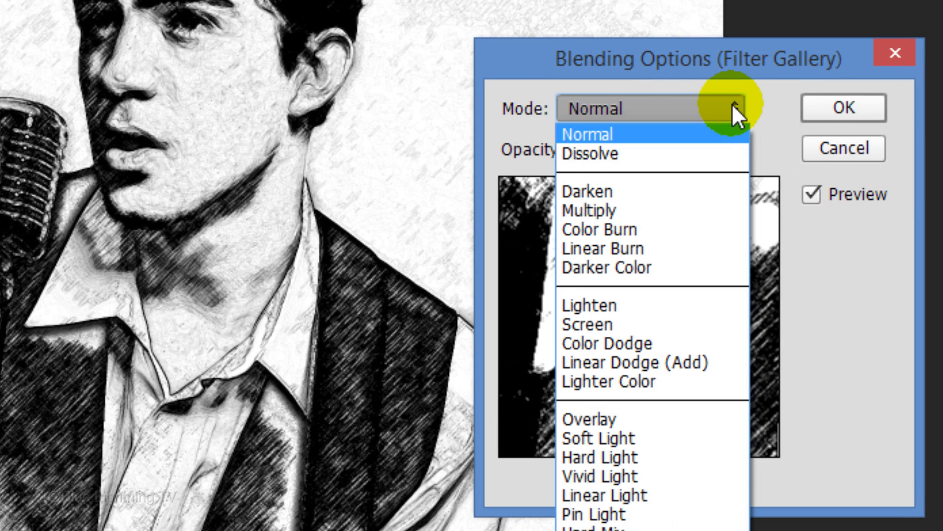
pyautogui.click(703, 360)
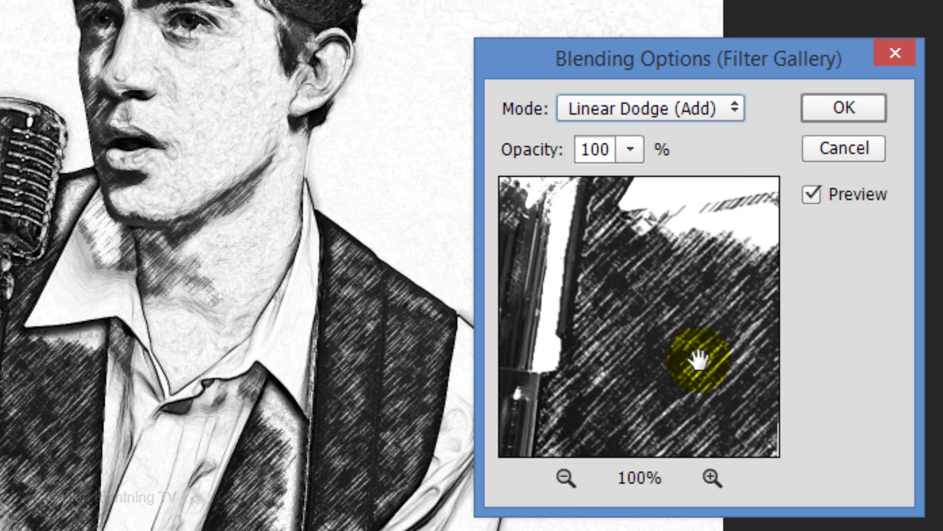
pyautogui.click(843, 107)
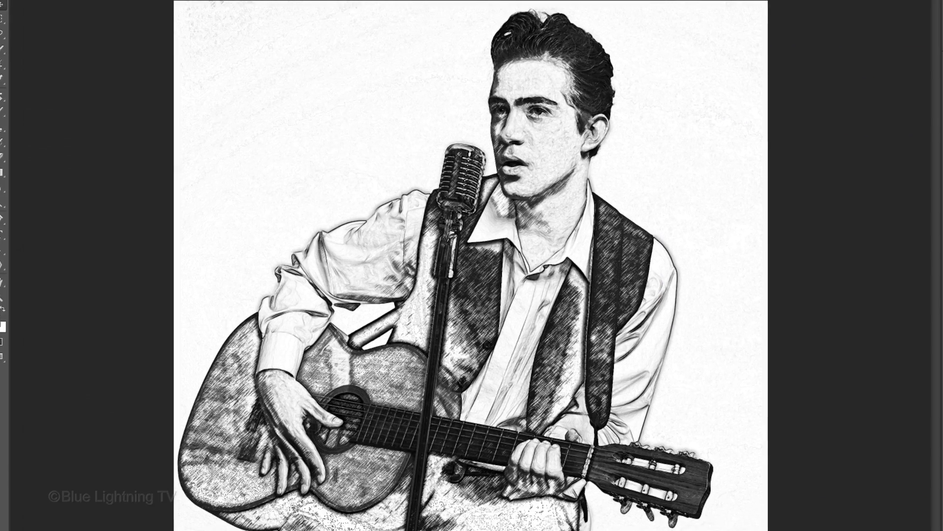